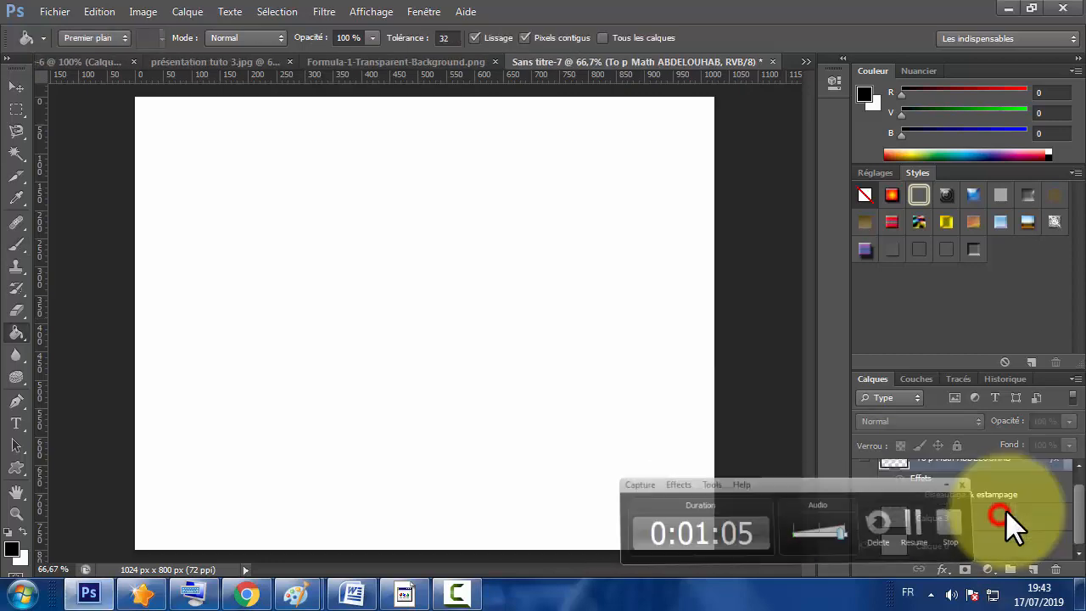
# Fill the white background layer Calque 0 with the black foreground colour using the Paint Bucket.
pyautogui.click(1002, 511)
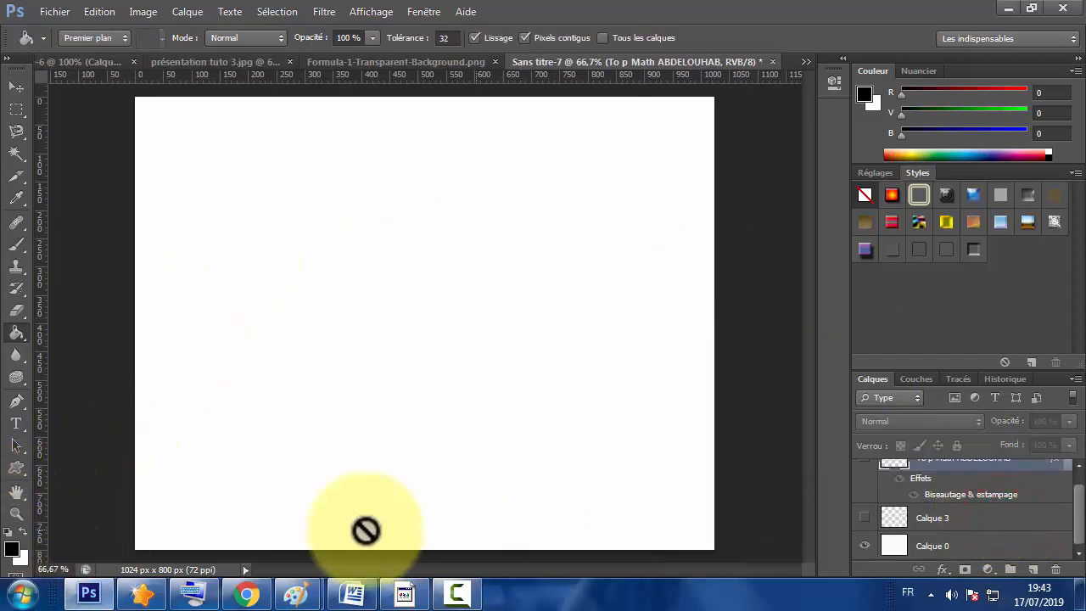
pyautogui.click(12, 548)
pyautogui.click(877, 331)
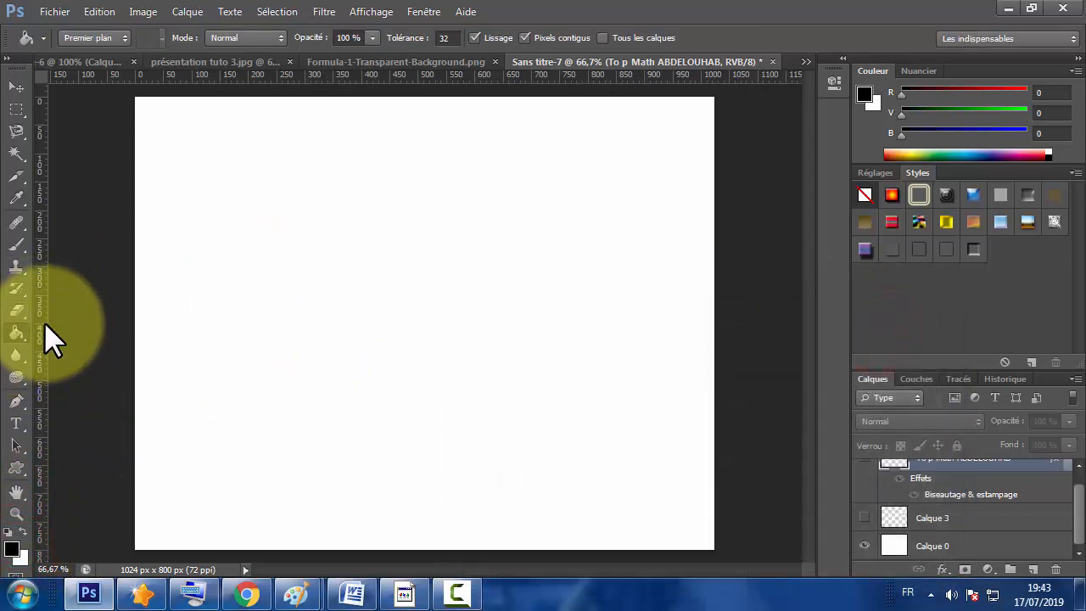
pyautogui.click(354, 296)
pyautogui.click(518, 235)
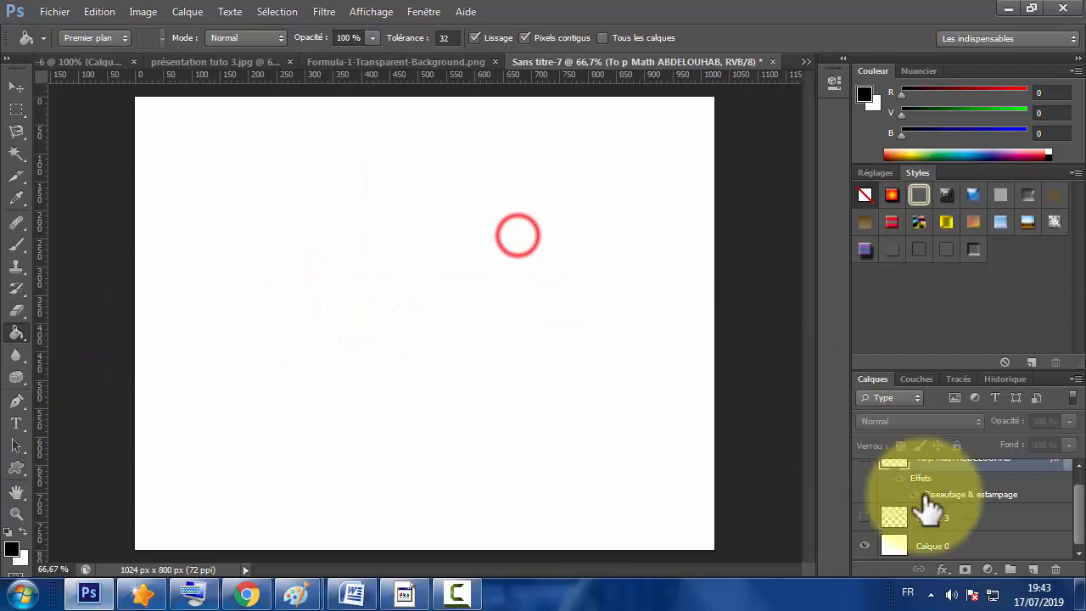
pyautogui.click(1004, 540)
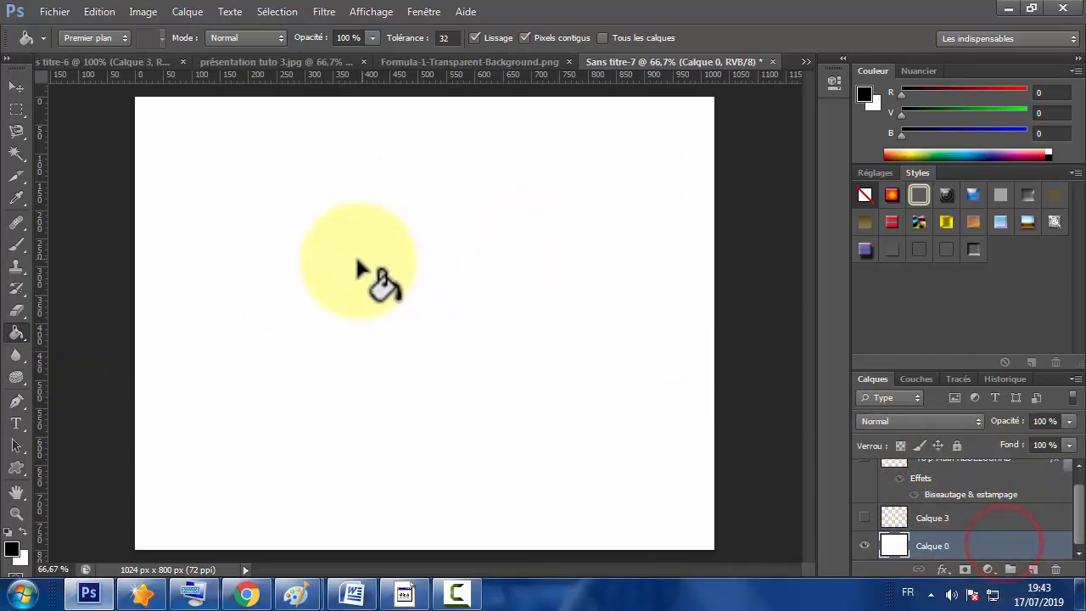
pyautogui.click(356, 261)
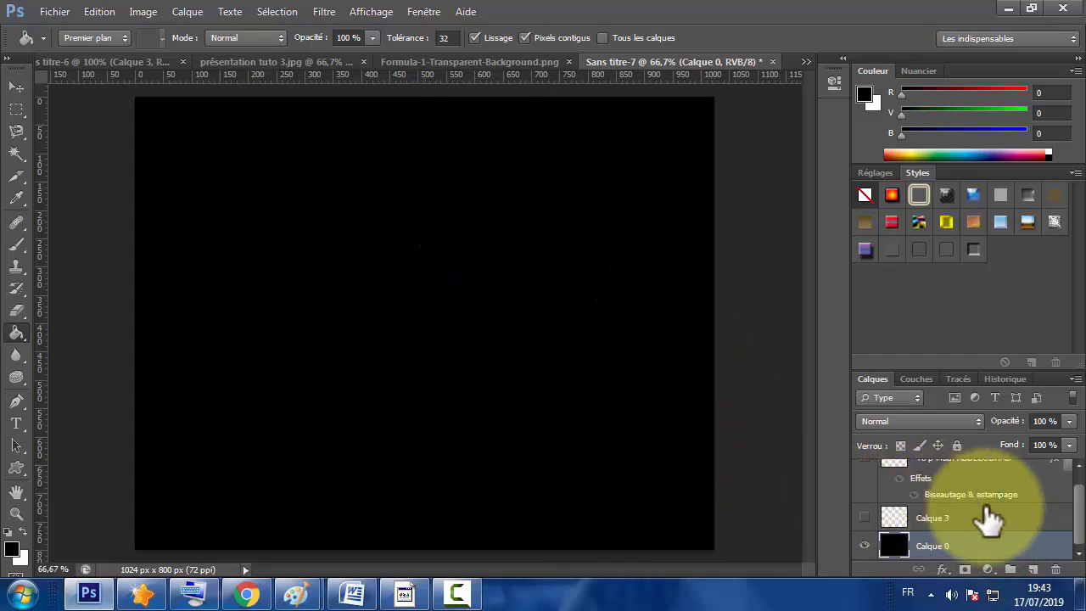
# Show the hidden coloured title text layer and the coffee cup layer Calque 3.
pyautogui.scroll(1, 1065, 501)
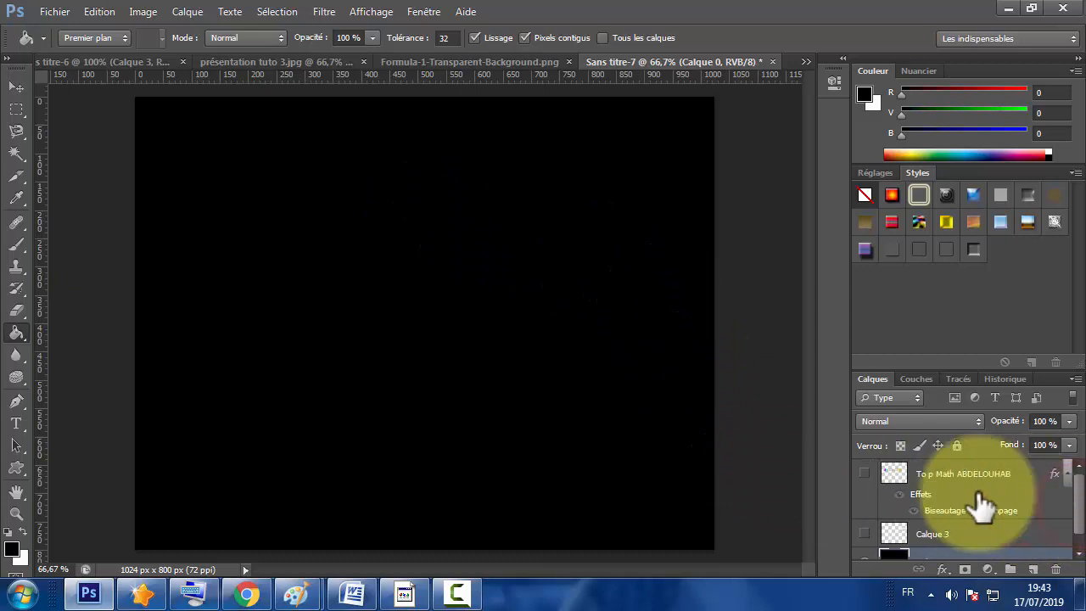
pyautogui.click(865, 472)
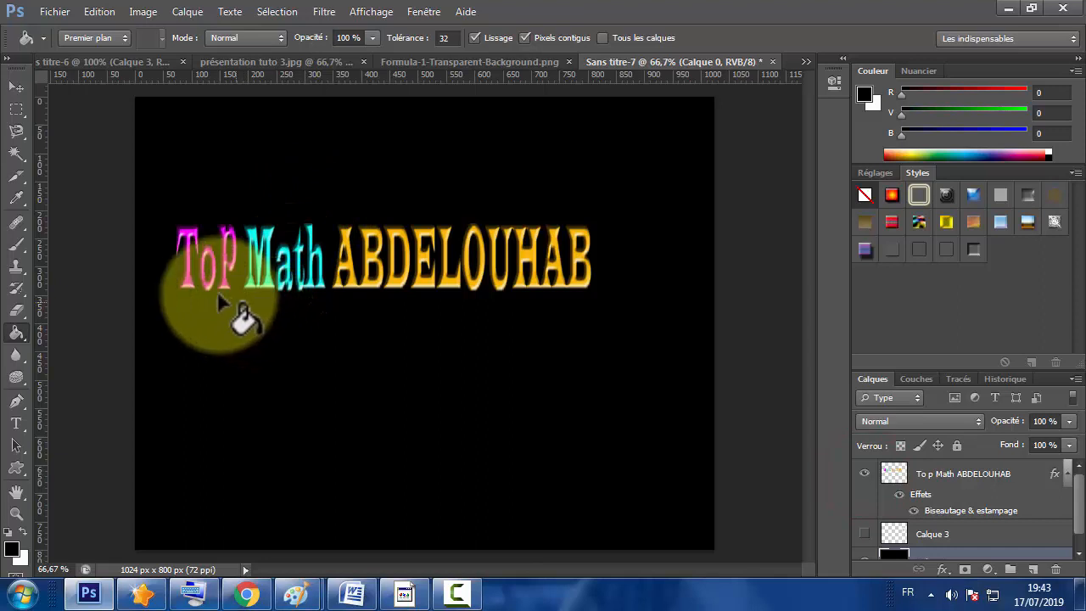
pyautogui.click(864, 534)
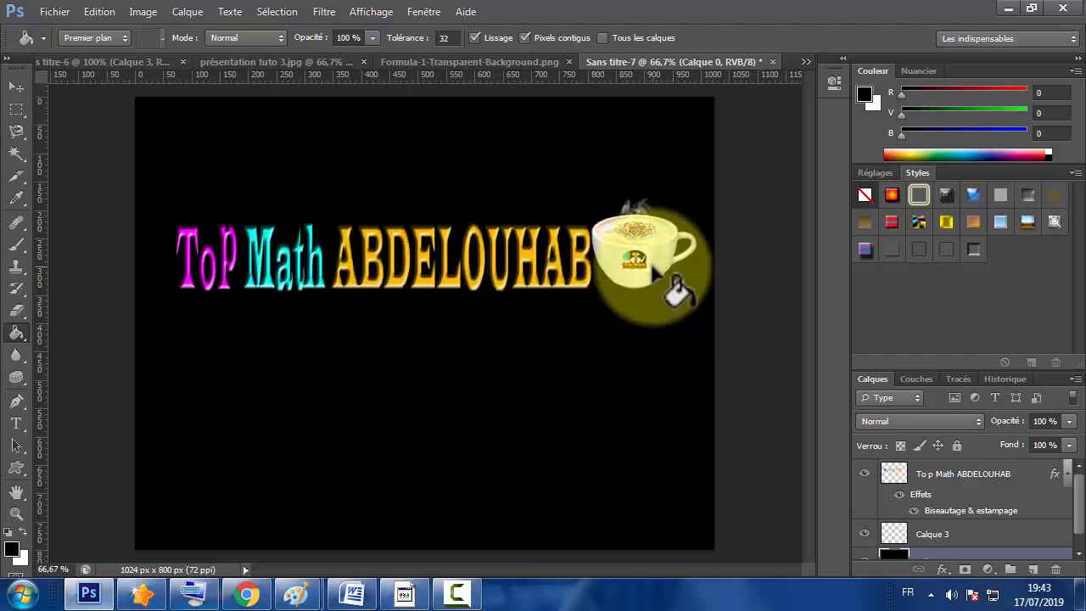
# Nudge the coffee cup on Calque 3 a few pixels to the right, away from the title text.
pyautogui.click(967, 530)
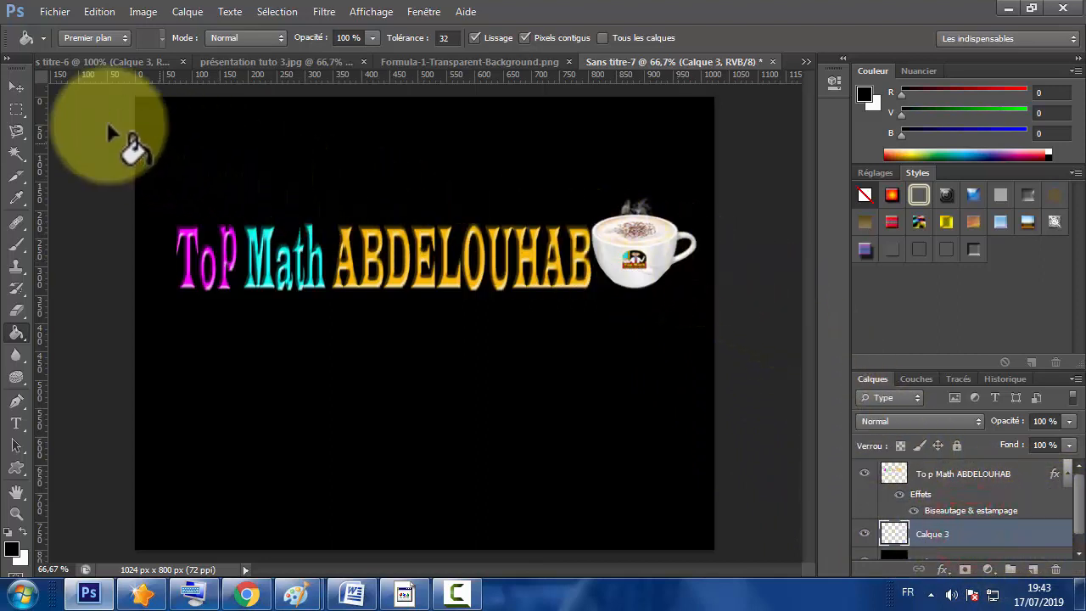
pyautogui.click(15, 88)
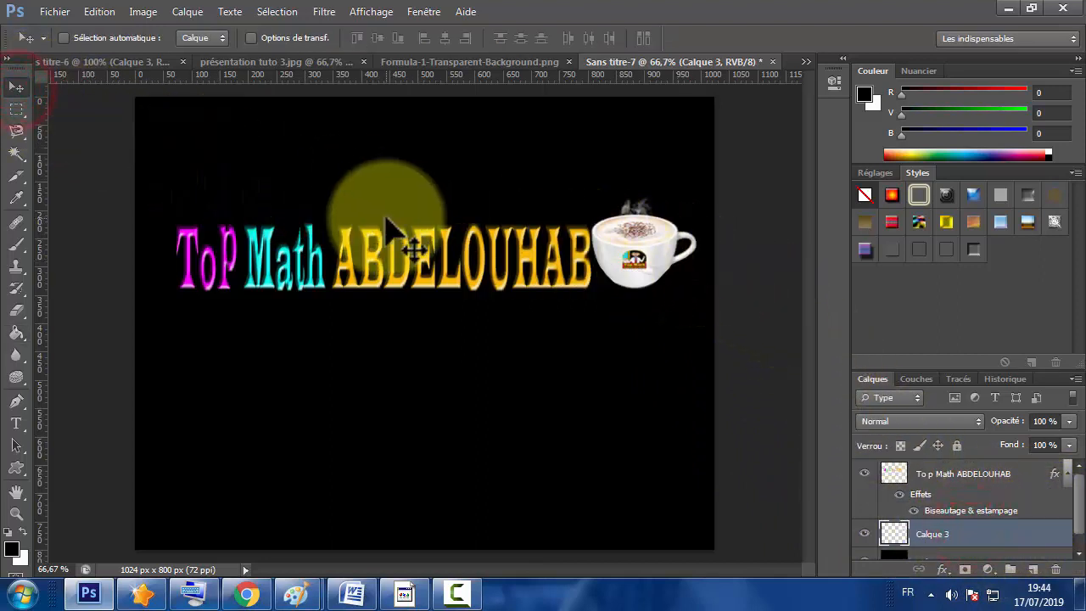
pyautogui.press('Right')
pyautogui.press('Right')
pyautogui.press('Right')
pyautogui.press('Right')
pyautogui.press('Right')
pyautogui.press('Right')
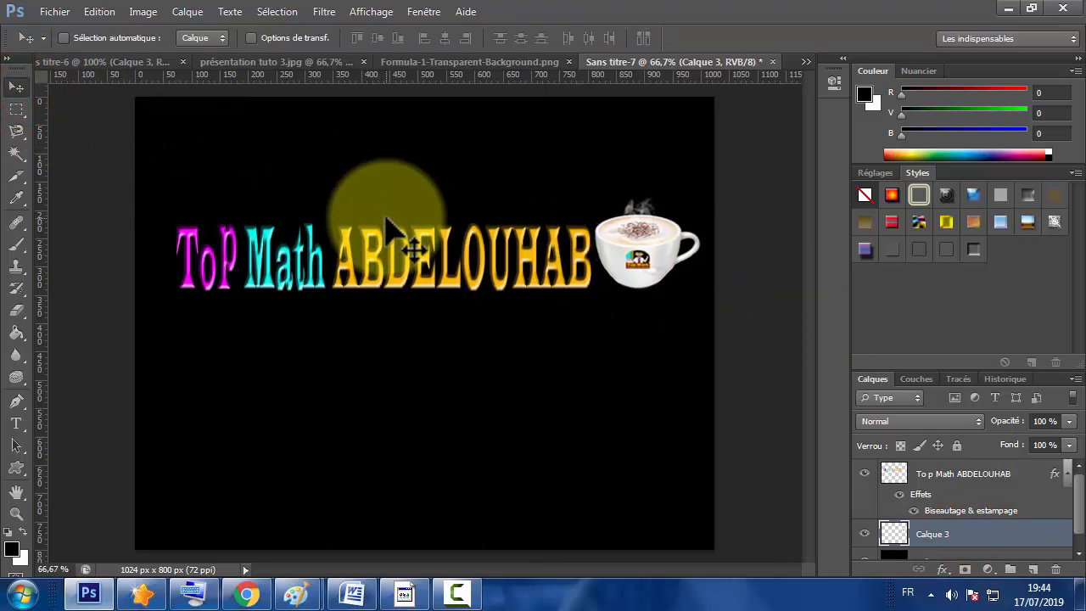
pyautogui.press('Right')
pyautogui.press('Right')
pyautogui.press('Right')
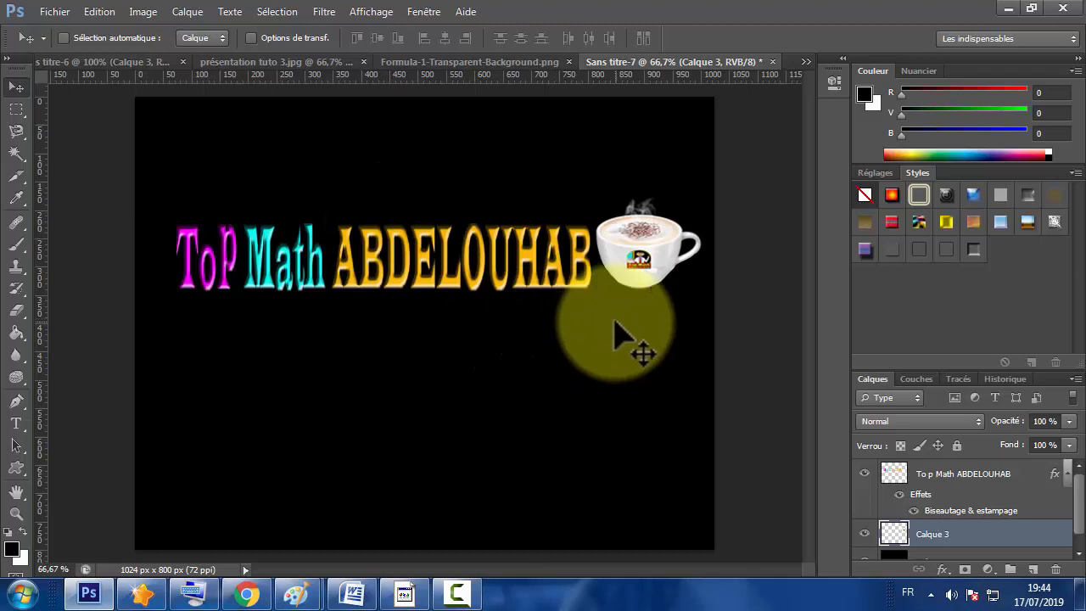
# Merge the title text layer and Calque 3 into one layer and check it by toggling its visibility.
pyautogui.moveTo(1078, 512)
pyautogui.mouseDown()
pyautogui.moveTo(1078, 524)
pyautogui.moveTo(1074, 494)
pyautogui.mouseUp()
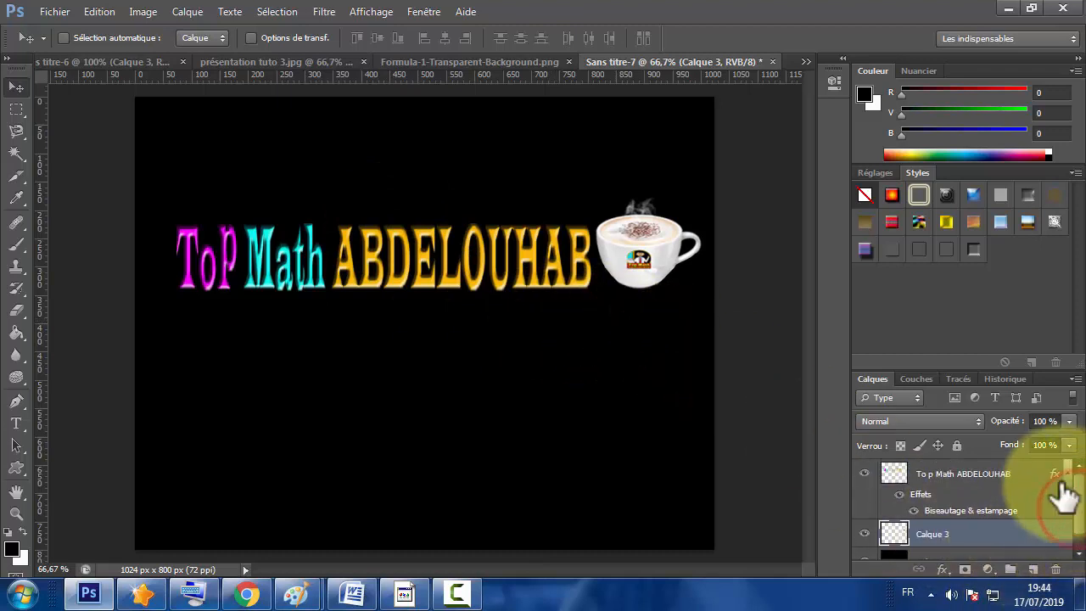
pyautogui.click(1018, 479)
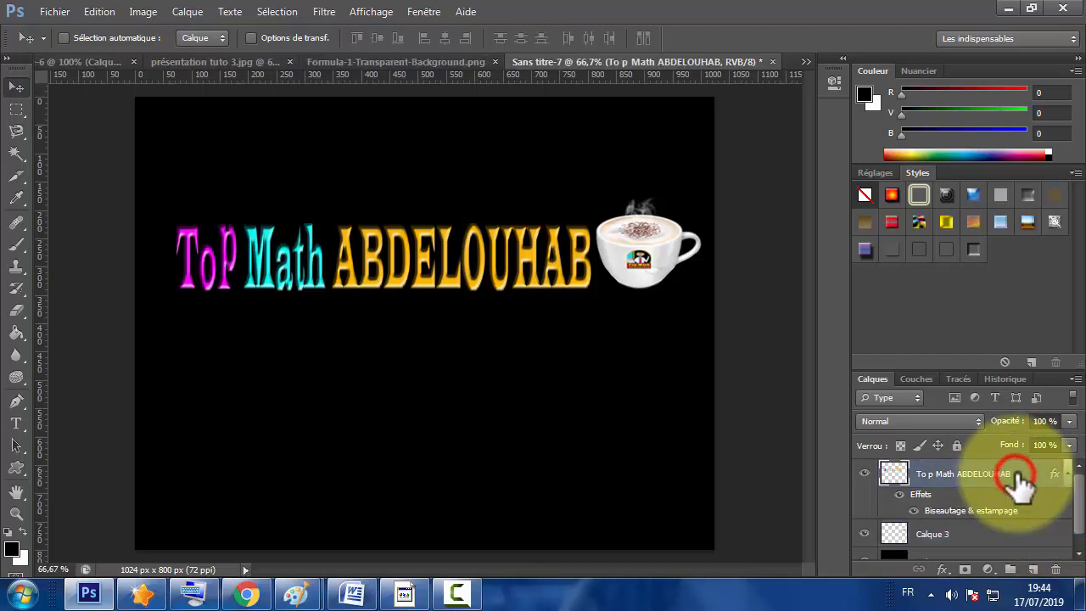
pyautogui.keyDown('ctrl'); pyautogui.click(1015, 533); pyautogui.keyUp('ctrl')
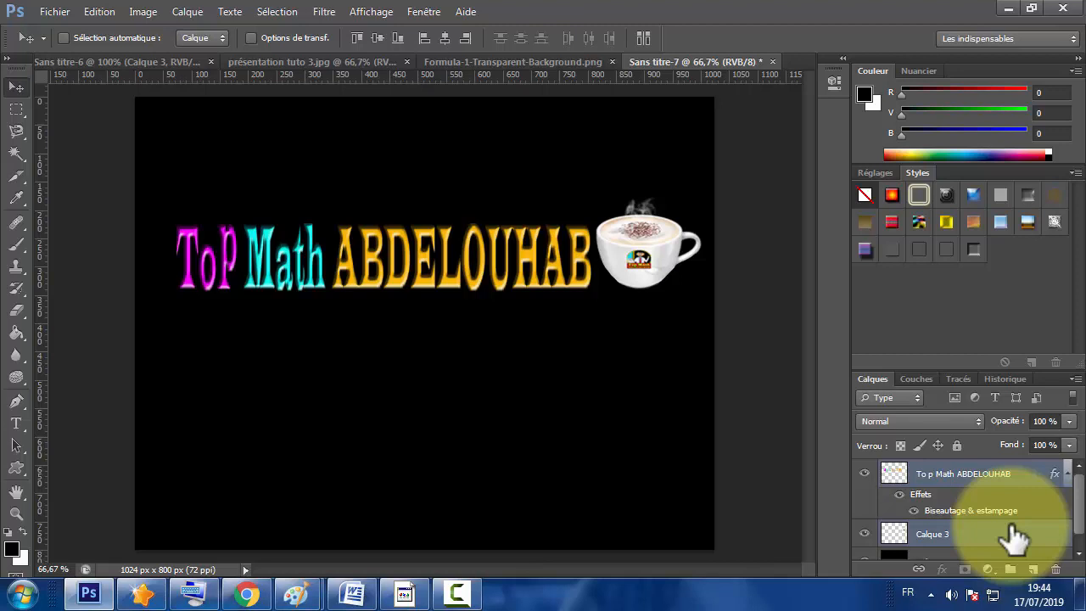
pyautogui.hotkey('ctrl', 'e')
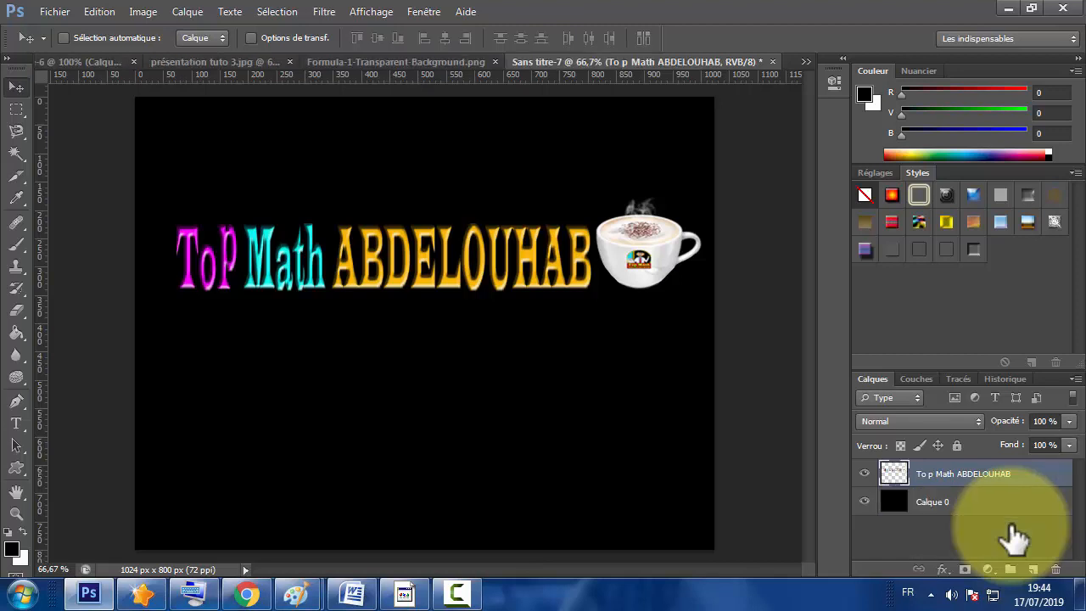
pyautogui.click(866, 475)
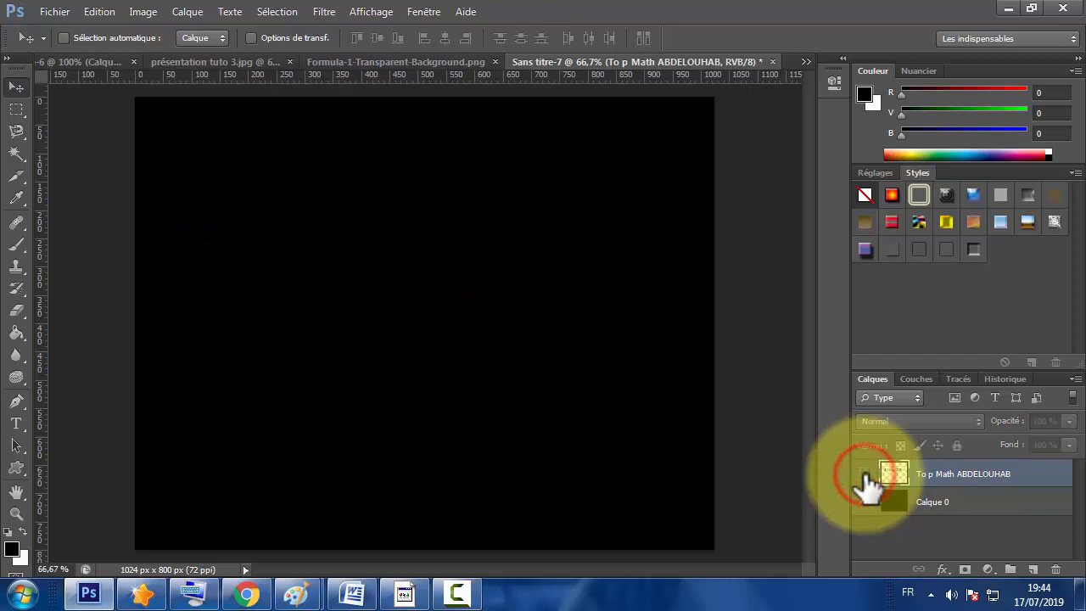
pyautogui.click(865, 475)
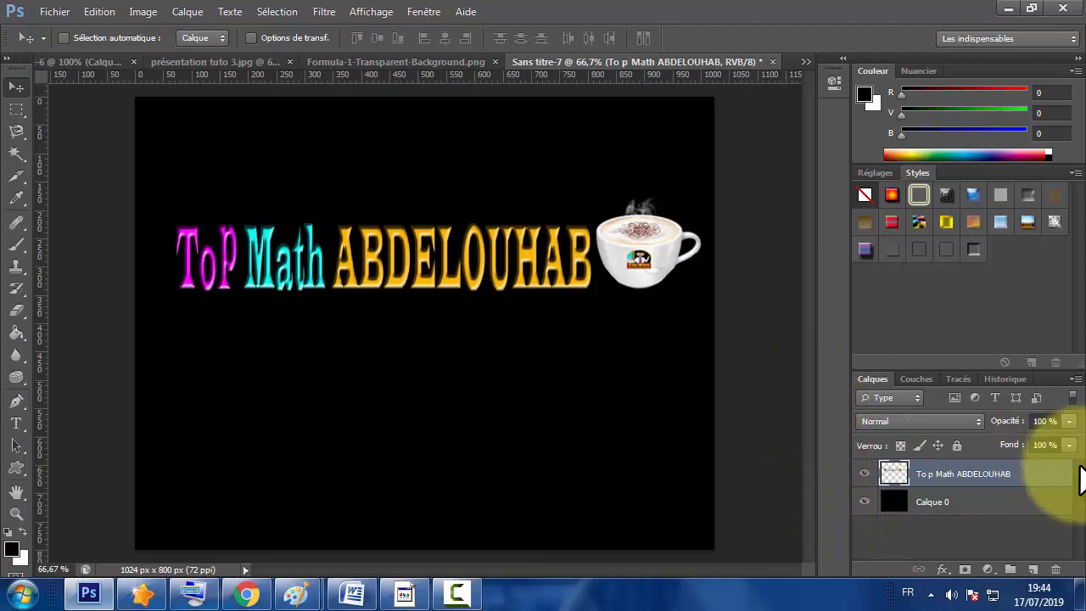
# Duplicate the merged title and cup layer.
pyautogui.rightClick(1018, 476)
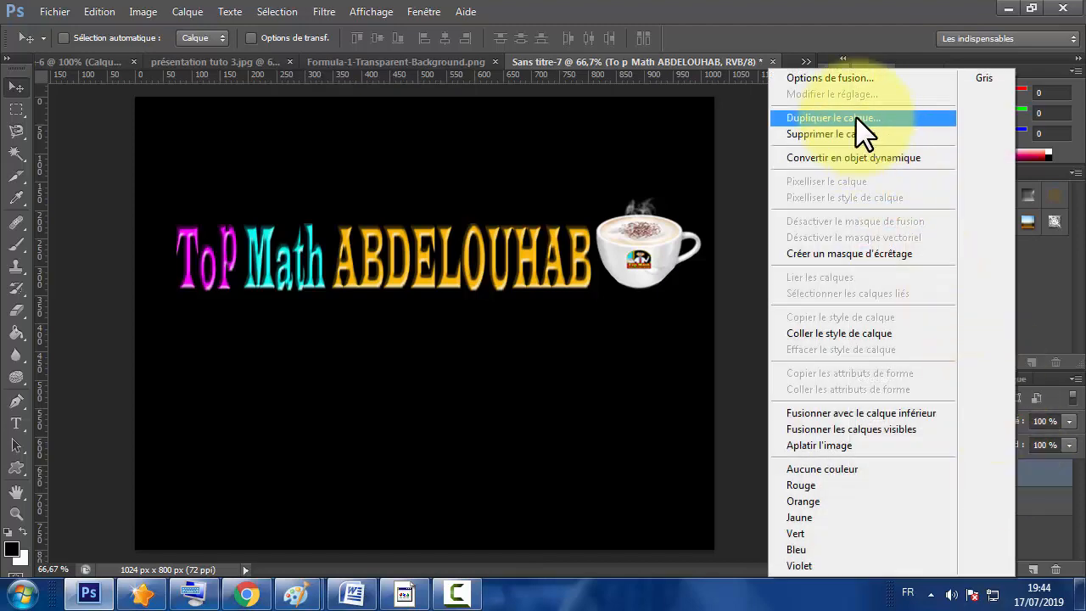
pyautogui.click(1031, 465)
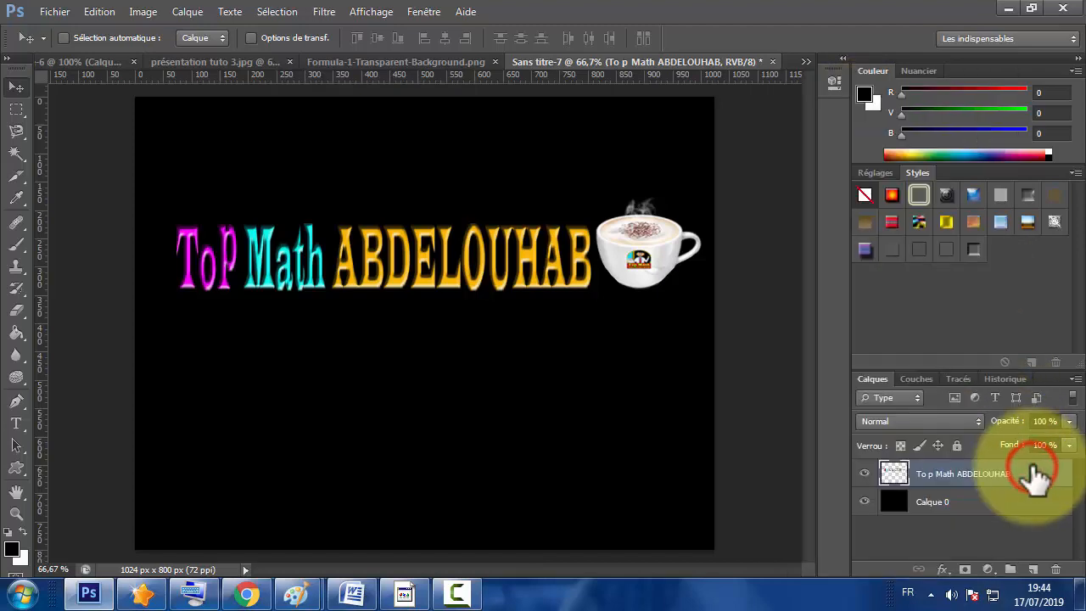
pyautogui.moveTo(1032, 467)
pyautogui.mouseDown()
pyautogui.moveTo(1040, 505)
pyautogui.moveTo(1045, 465)
pyautogui.moveTo(1037, 564)
pyautogui.moveTo(1025, 465)
pyautogui.mouseUp()
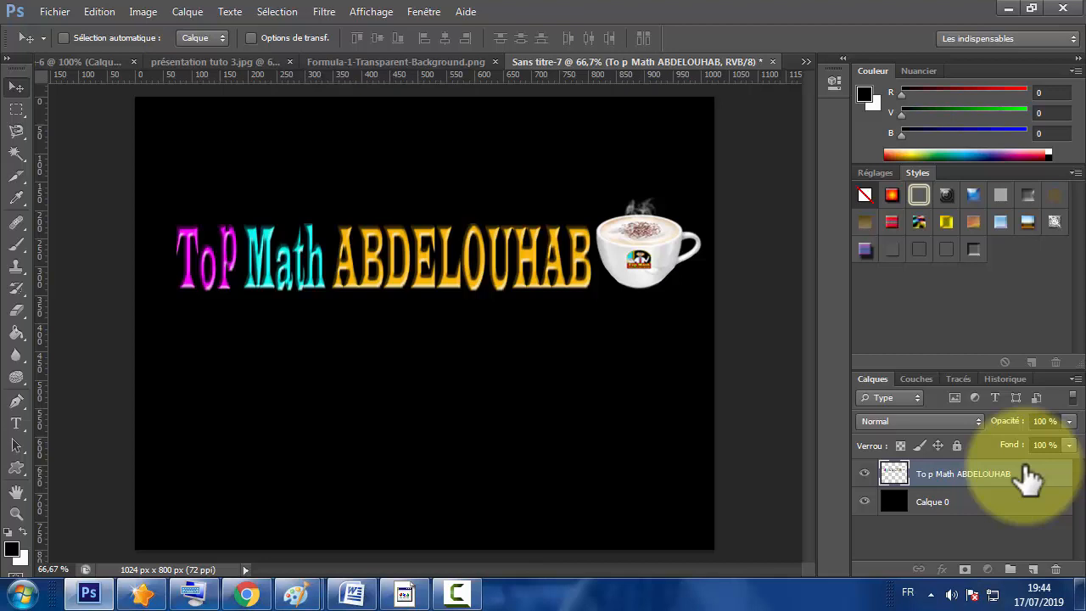
pyautogui.hotkey('ctrl', 'j')
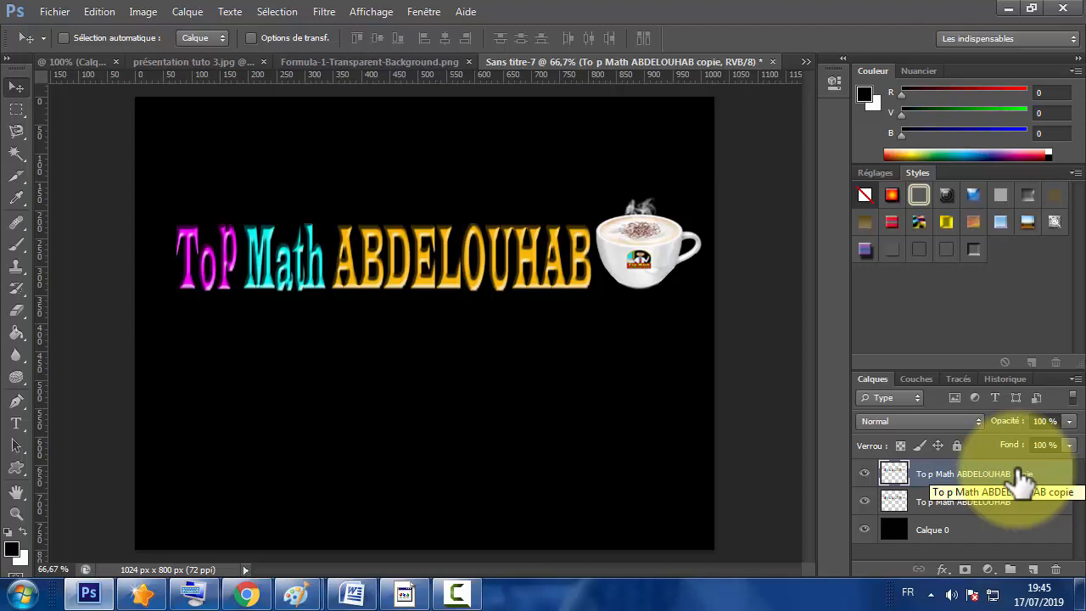
# Flip the duplicated title and cup layer vertically.
pyautogui.click(99, 12)
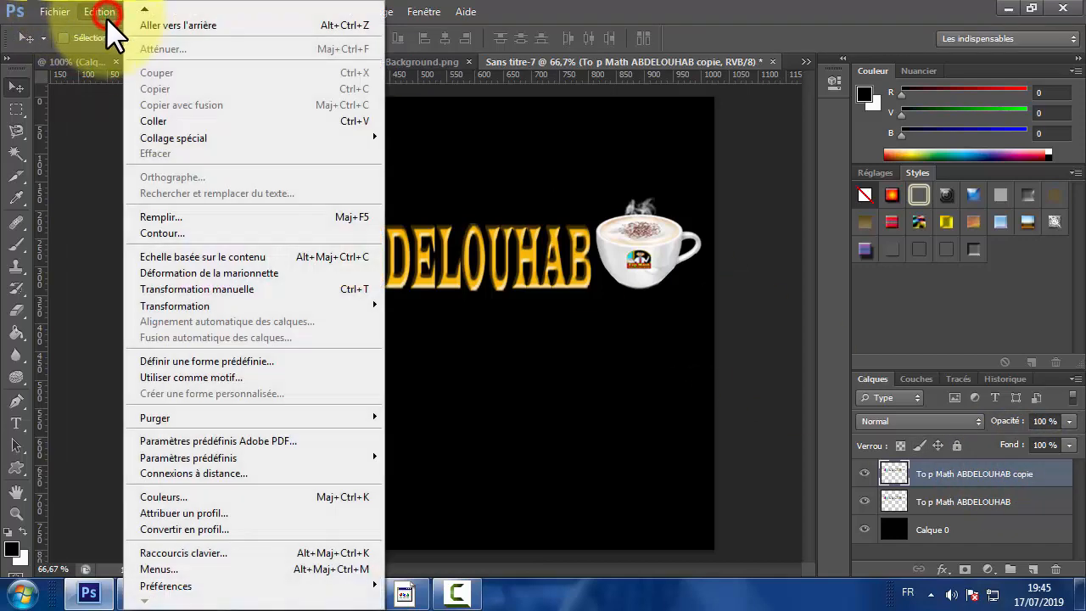
pyautogui.moveTo(237, 306)
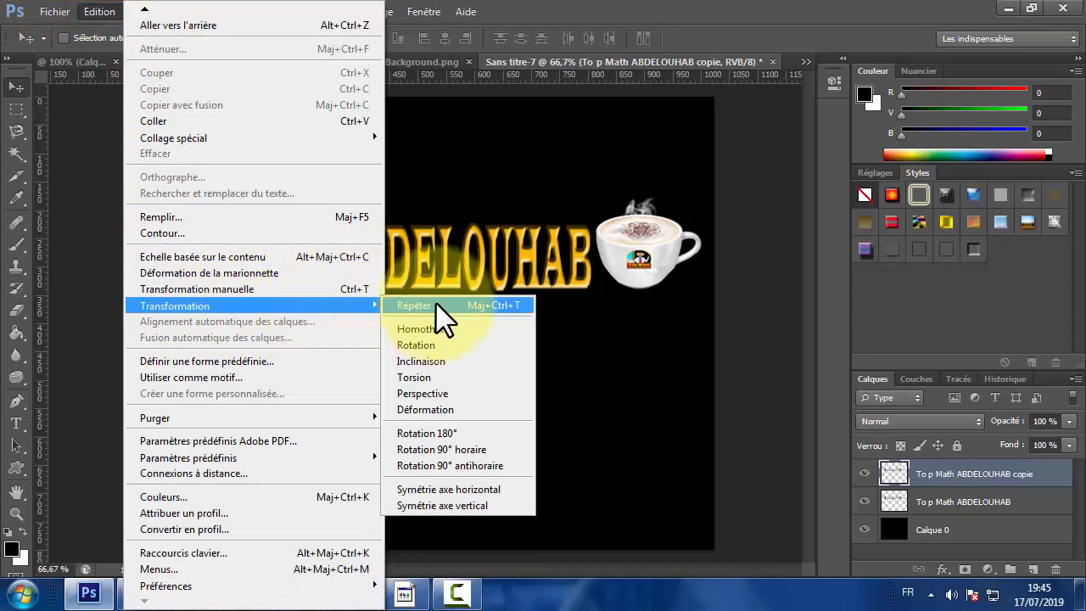
pyautogui.click(443, 507)
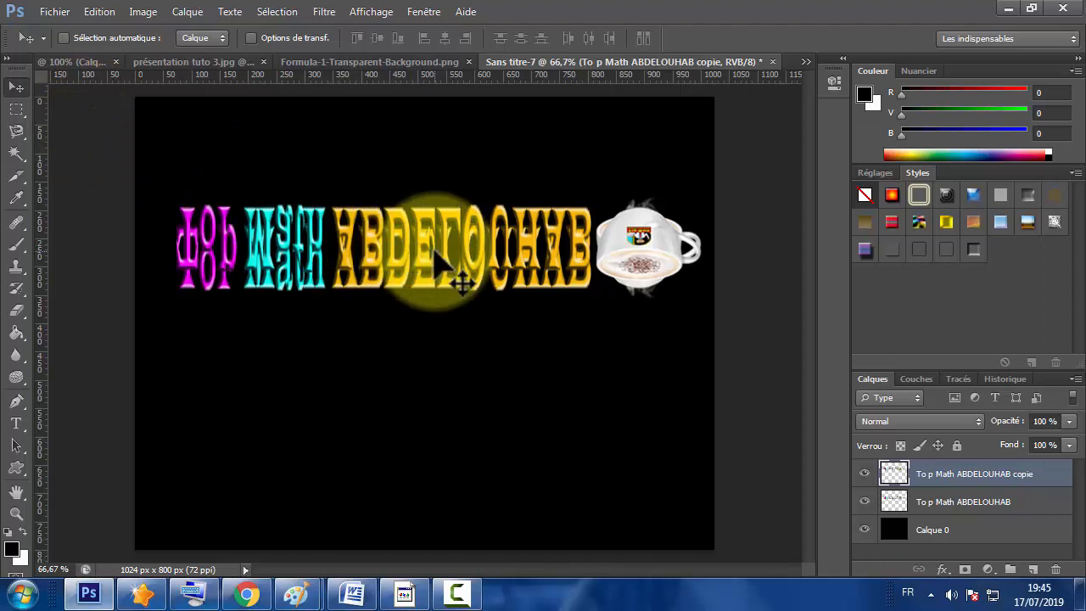
# Move the flipped copy straight down until it sits just beneath the original title and cup as a reflection.
pyautogui.press('Down')
pyautogui.press('Down')
pyautogui.press('Down')
pyautogui.press('Down')
pyautogui.press('Down')
pyautogui.press('Down')
pyautogui.press('Down')
pyautogui.press('Down')
pyautogui.press('Down')
pyautogui.press('Down')
pyautogui.press('Down')
pyautogui.press('Down')
pyautogui.press('Down')
pyautogui.press('Down')
pyautogui.press('Down')
pyautogui.press('Down')
pyautogui.press('Down')
pyautogui.press('Down')
pyautogui.press('Down')
pyautogui.press('Down')
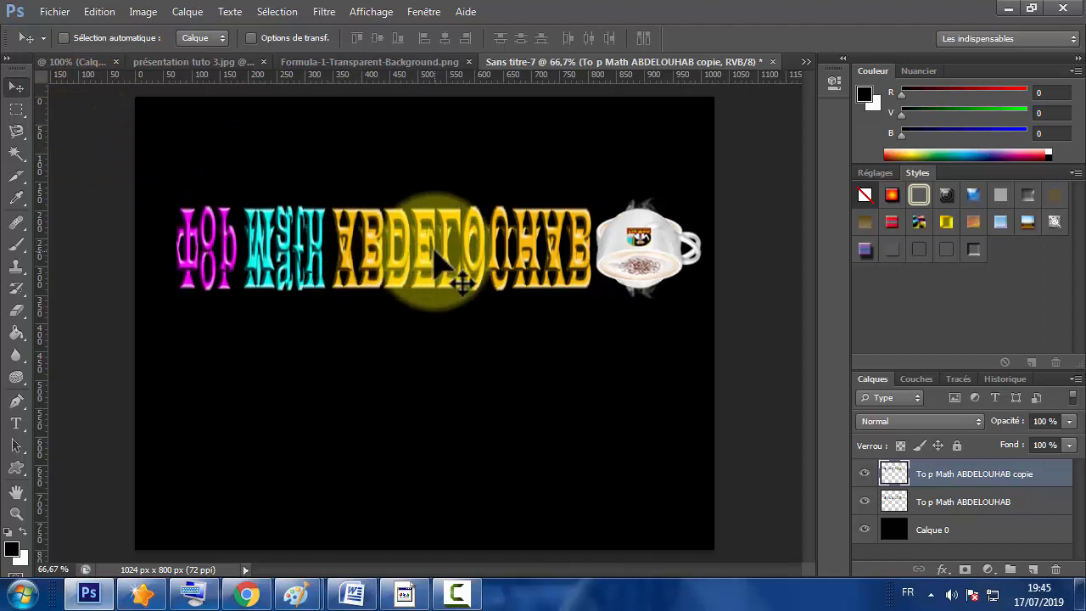
pyautogui.press('Down')
pyautogui.press('Down')
pyautogui.press('Down')
pyautogui.press('Down')
pyautogui.press('Down')
pyautogui.press('Down')
pyautogui.press('Down')
pyautogui.press('Down')
pyautogui.press('Down')
pyautogui.press('Down')
pyautogui.press('Down')
pyautogui.press('Down')
pyautogui.press('Down')
pyautogui.press('Down')
pyautogui.press('Down')
pyautogui.press('Down')
pyautogui.press('Down')
pyautogui.press('Down')
pyautogui.press('Down')
pyautogui.press('Down')
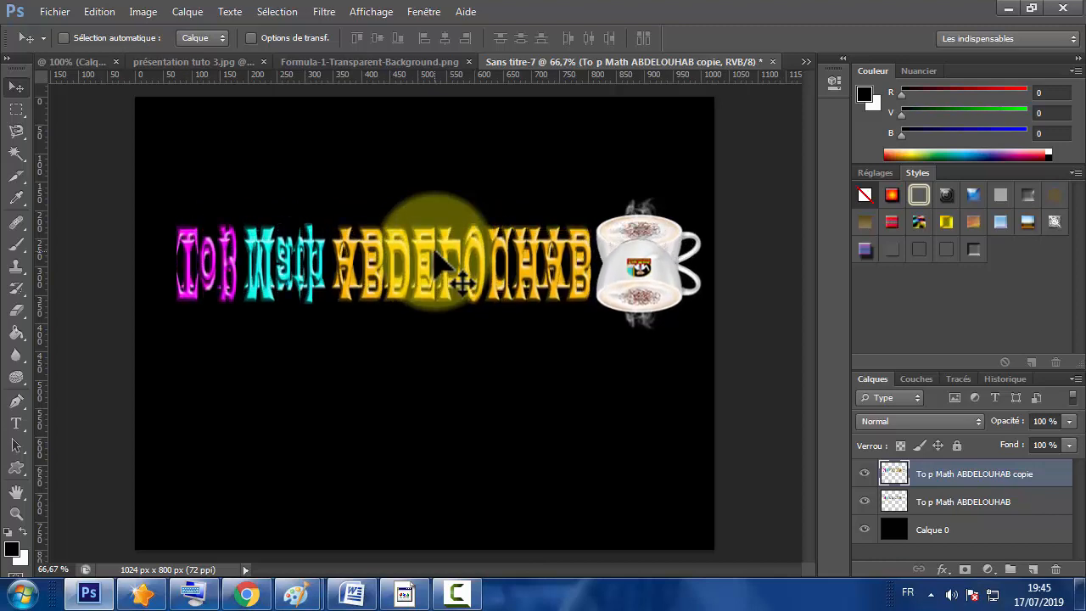
pyautogui.press('Down')
pyautogui.press('Down')
pyautogui.press('Down')
pyautogui.press('Down')
pyautogui.press('Down')
pyautogui.press('Down')
pyautogui.press('Down')
pyautogui.press('Down')
pyautogui.press('Down')
pyautogui.press('Down')
pyautogui.press('Down')
pyautogui.press('Down')
pyautogui.press('Down')
pyautogui.press('Down')
pyautogui.press('Down')
pyautogui.press('Down')
pyautogui.press('Down')
pyautogui.press('Down')
pyautogui.press('Down')
pyautogui.press('Down')
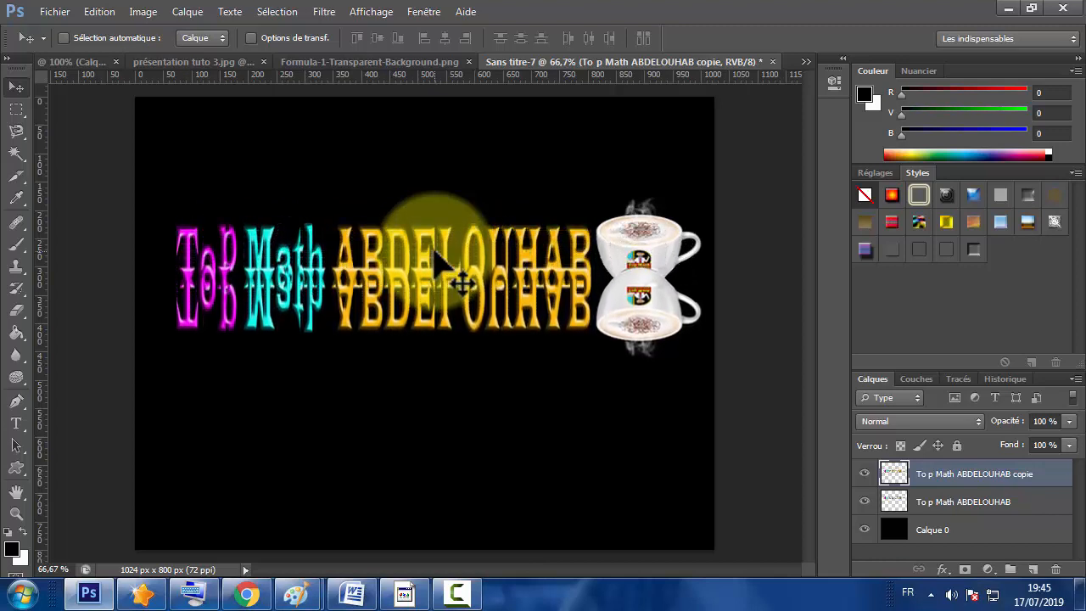
pyautogui.press('Down')
pyautogui.press('Down')
pyautogui.press('Down')
pyautogui.press('Down')
pyautogui.press('Down')
pyautogui.press('Down')
pyautogui.press('Down')
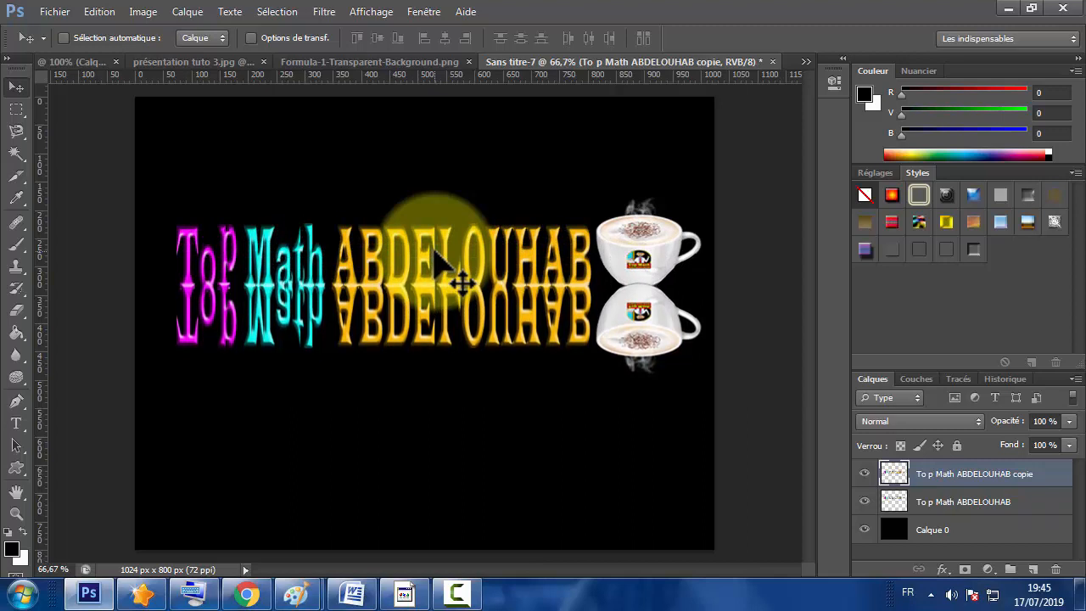
pyautogui.press('Down')
pyautogui.press('Down')
pyautogui.press('Down')
pyautogui.press('Down')
pyautogui.press('Down')
pyautogui.press('Down')
pyautogui.press('Down')
pyautogui.press('Down')
pyautogui.press('Down')
pyautogui.press('Down')
pyautogui.press('Down')
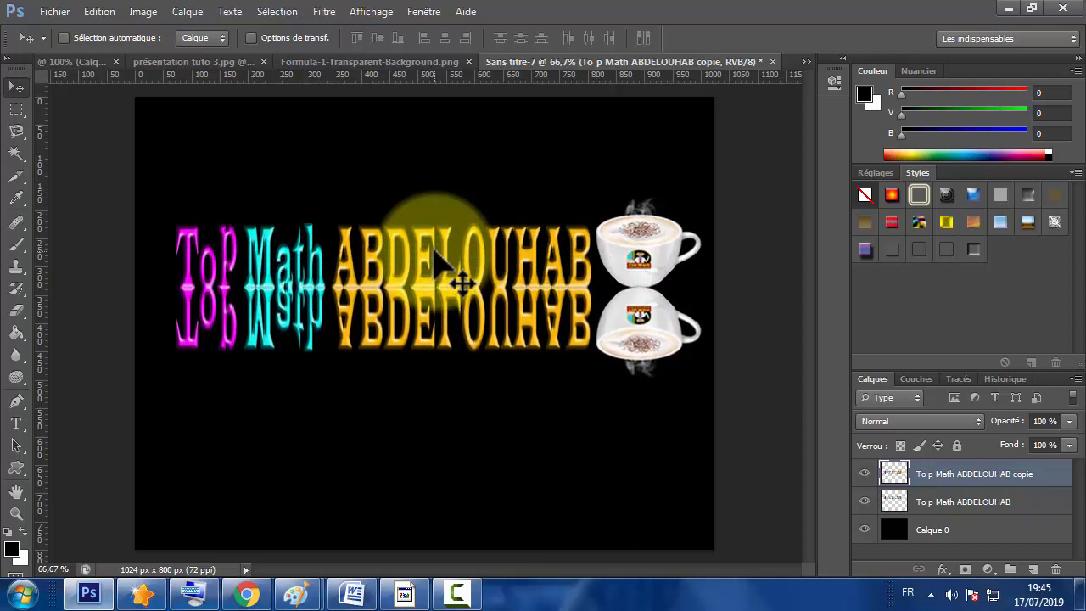
pyautogui.press('Down')
pyautogui.press('Down')
pyautogui.press('Down')
pyautogui.press('Down')
pyautogui.press('Down')
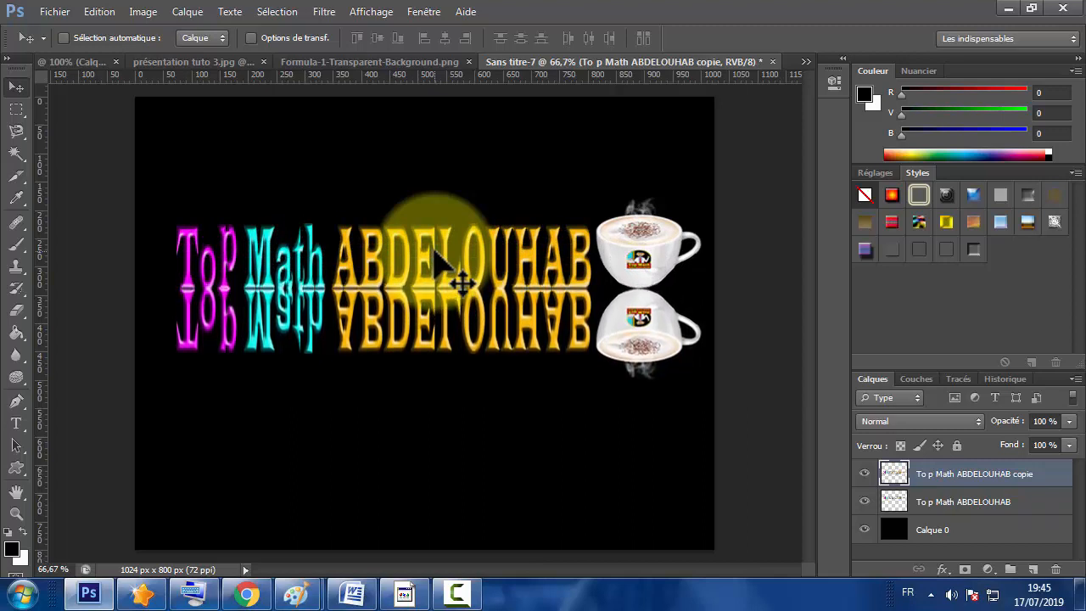
pyautogui.press('Down')
pyautogui.press('Down')
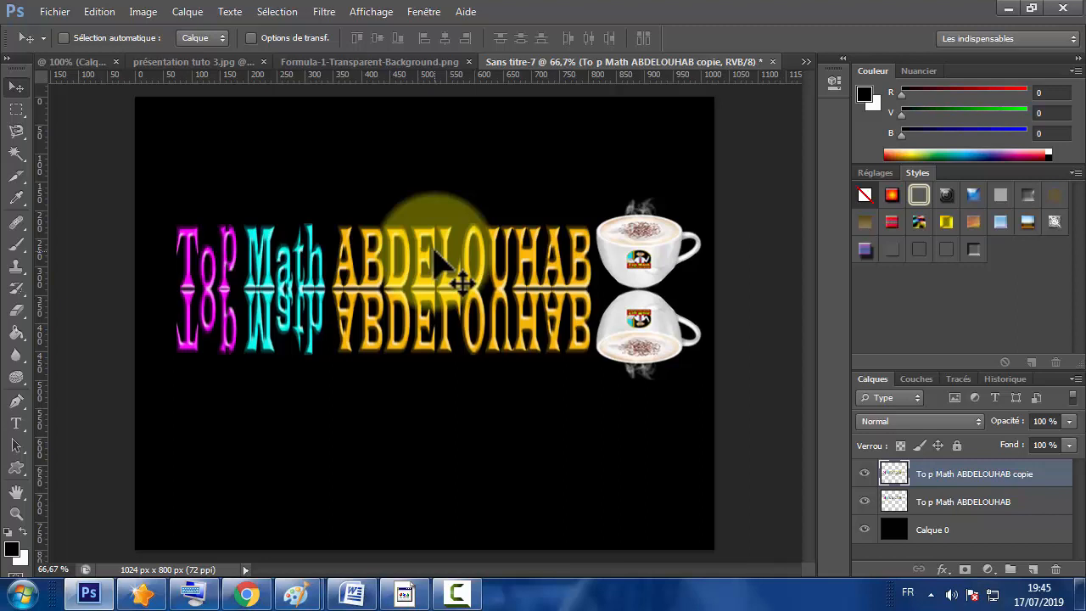
pyautogui.press('Down')
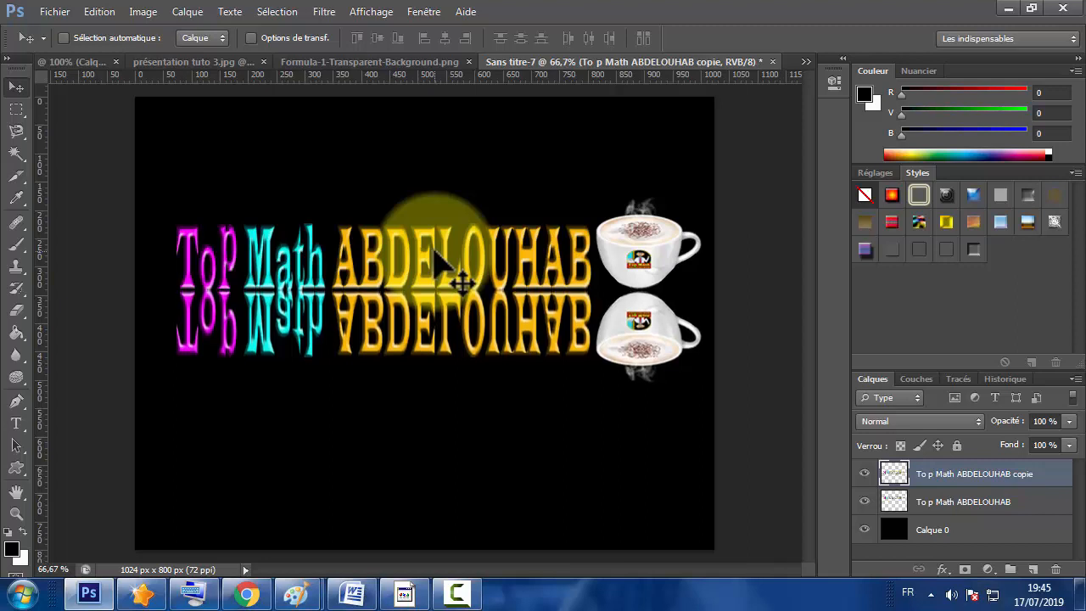
pyautogui.press('Down')
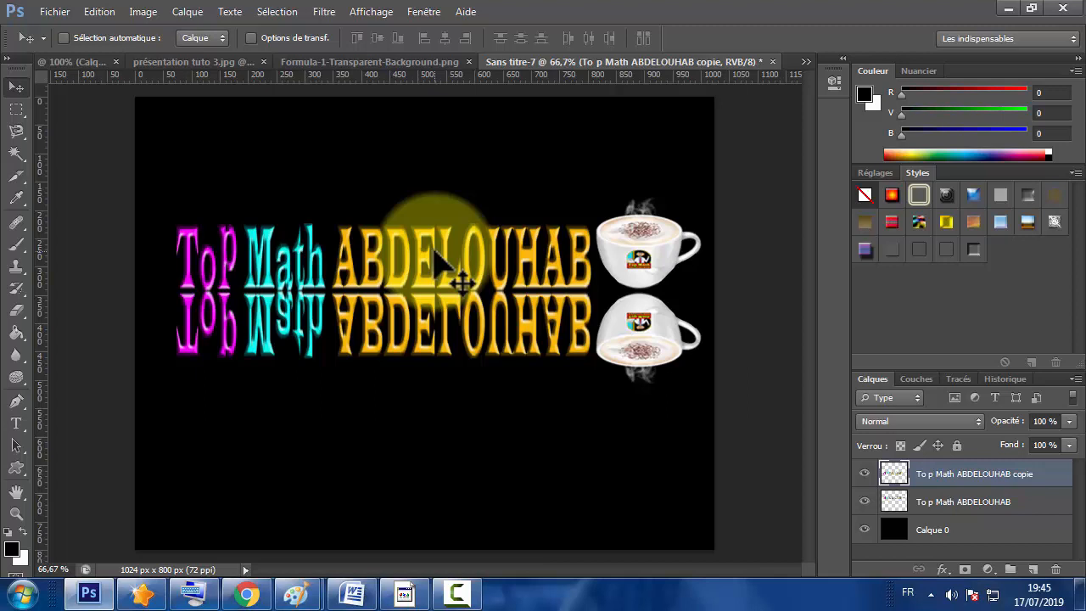
pyautogui.press('Up')
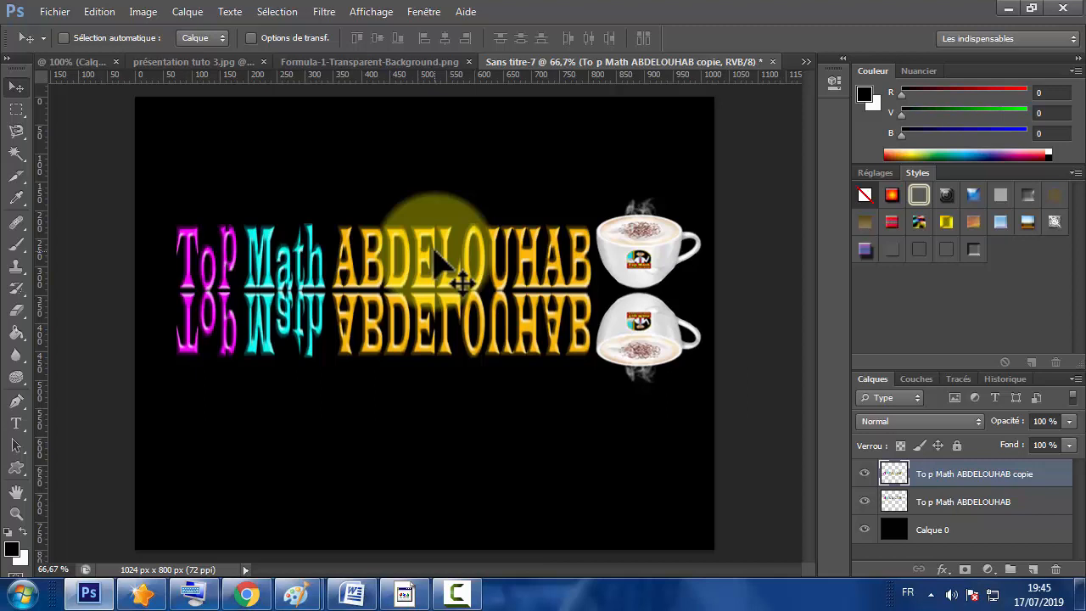
# Nudge the reflection up against the original and fade out its lower part with a soft 88 px black brush at 0% hardness.
pyautogui.press('Up')
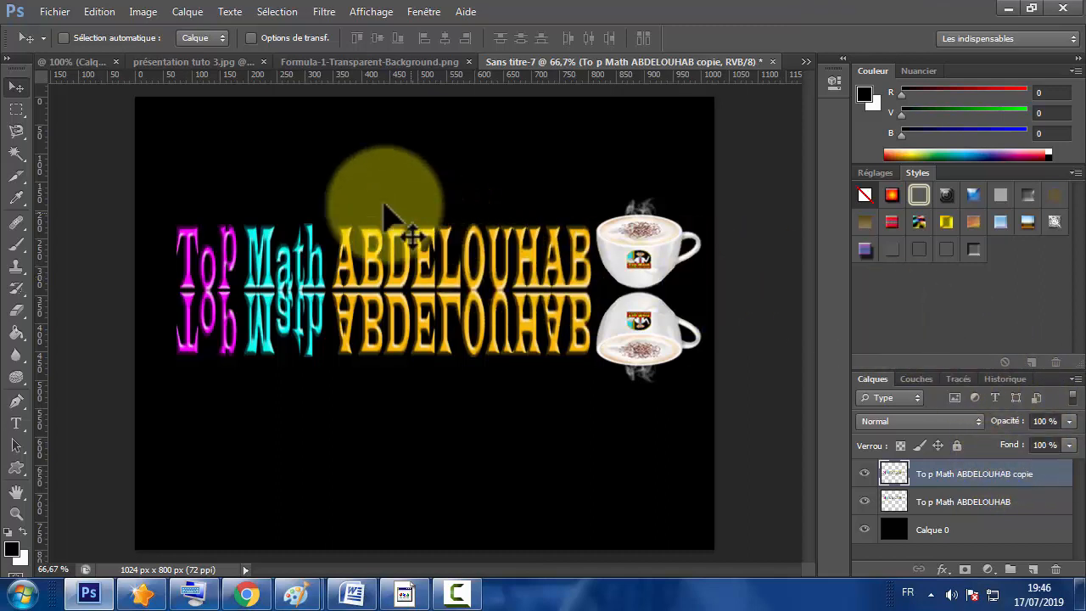
pyautogui.click(21, 246)
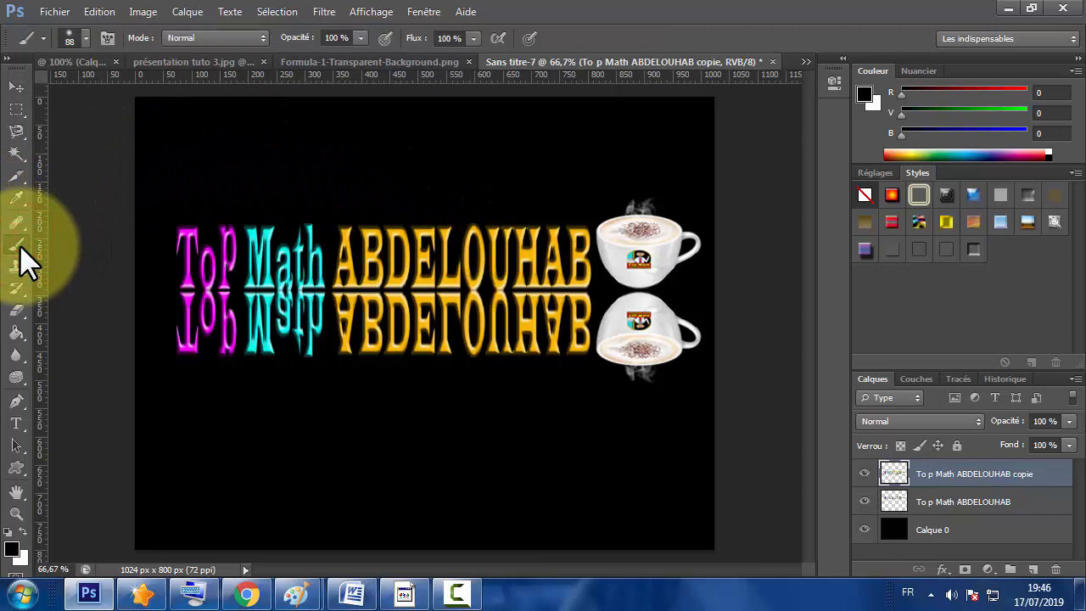
pyautogui.click(84, 38)
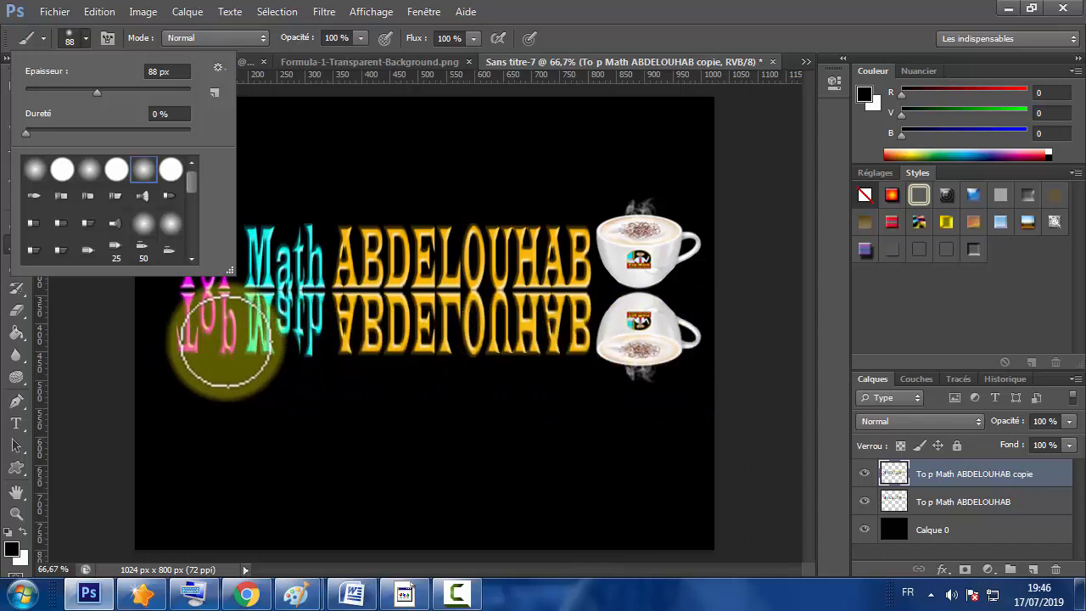
pyautogui.click(173, 347)
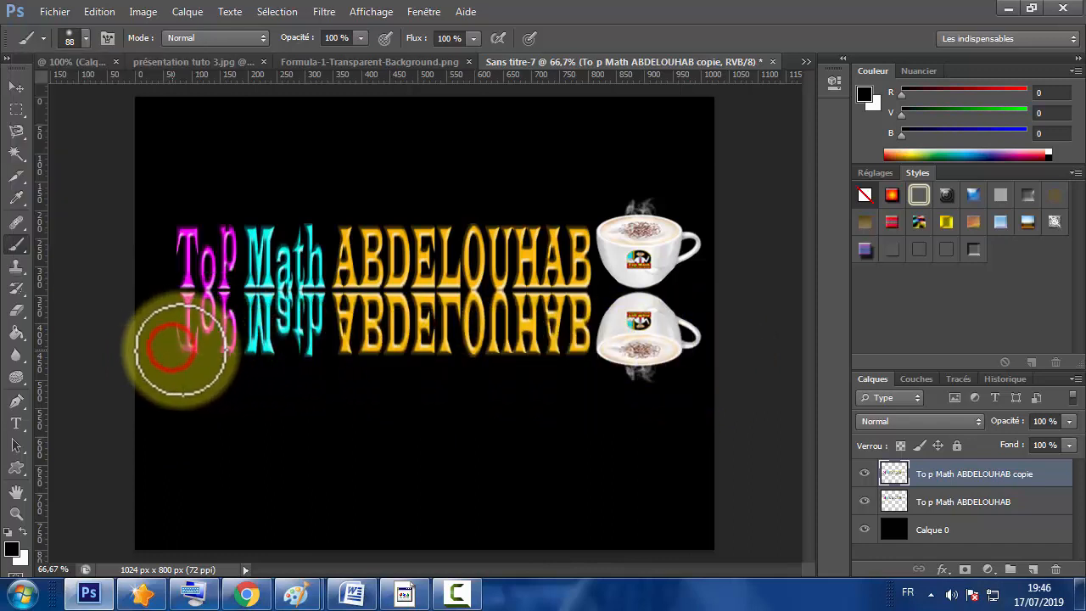
pyautogui.moveTo(181, 350)
pyautogui.mouseDown()
pyautogui.moveTo(366, 364)
pyautogui.moveTo(509, 341)
pyautogui.moveTo(580, 356)
pyautogui.moveTo(693, 357)
pyautogui.moveTo(659, 354)
pyautogui.moveTo(565, 381)
pyautogui.moveTo(703, 342)
pyautogui.moveTo(588, 361)
pyautogui.moveTo(176, 355)
pyautogui.moveTo(274, 359)
pyautogui.moveTo(230, 368)
pyautogui.moveTo(686, 359)
pyautogui.moveTo(444, 400)
pyautogui.moveTo(360, 353)
pyautogui.mouseUp()
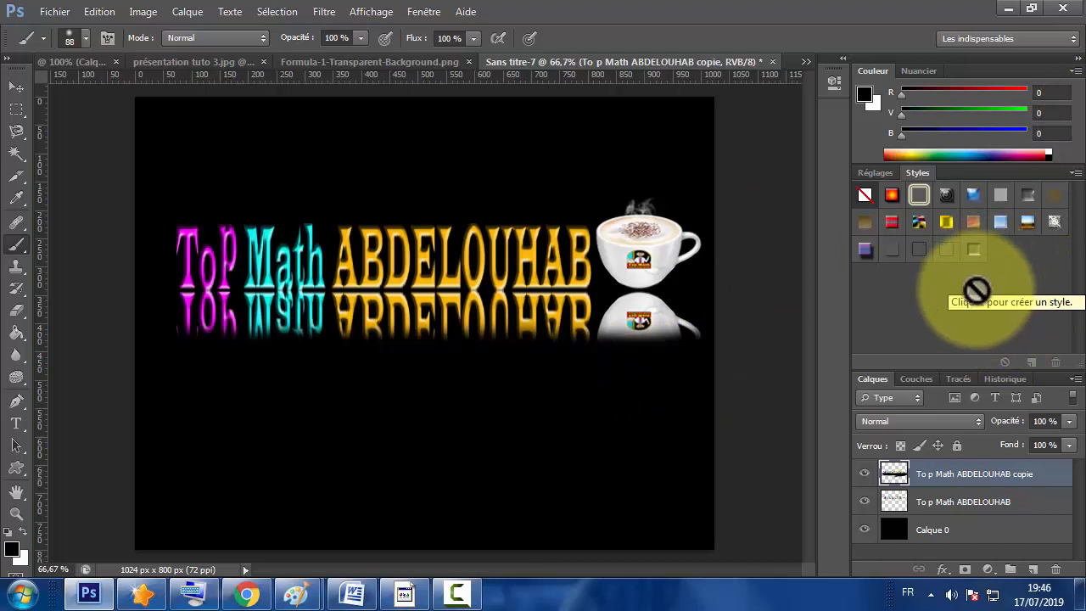
# Lower the opacity of the reflected title and cup layer to 50%.
pyautogui.click(1070, 423)
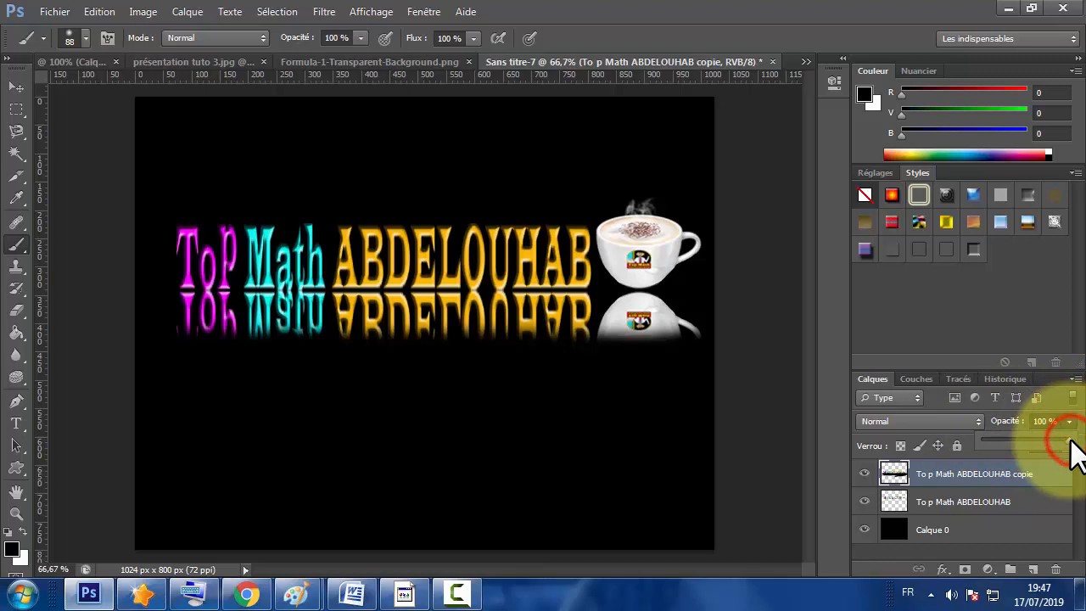
pyautogui.moveTo(1070, 440); pyautogui.dragTo(1026, 438)
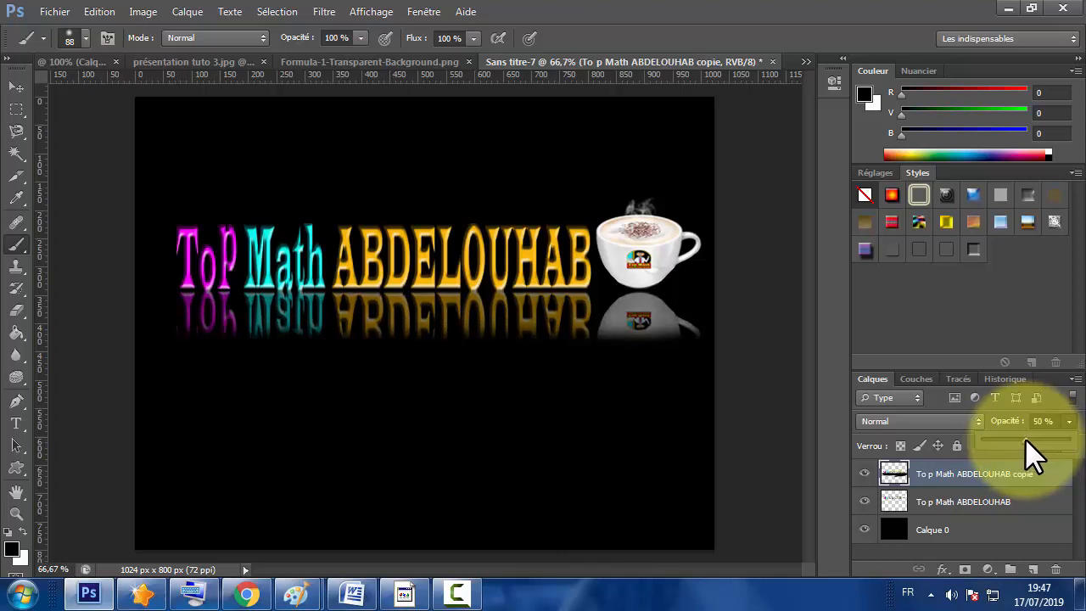